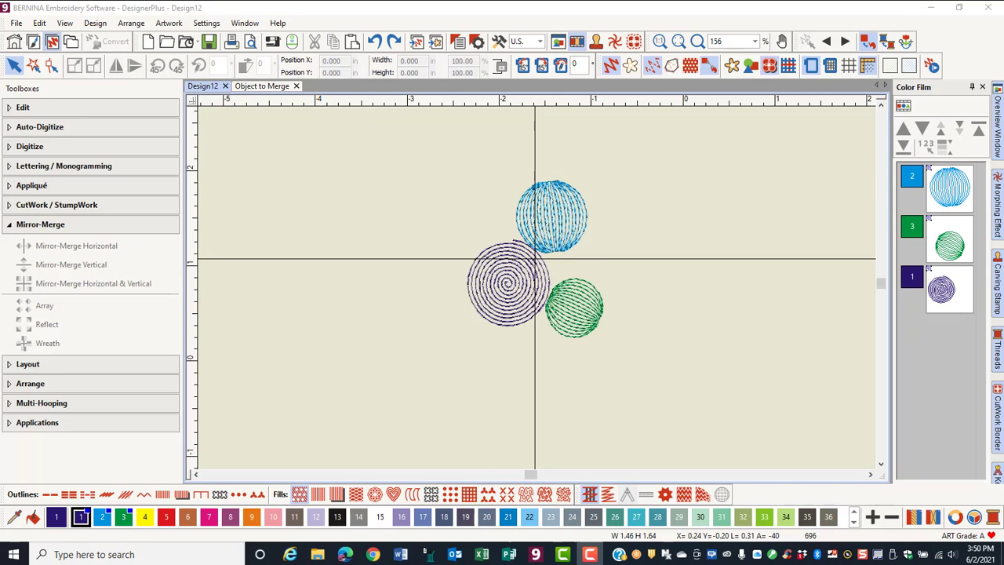
# Build a Wreath from the purple, blue and green circles, centred below them.
pyautogui.click(638, 199)
pyautogui.click(531, 250)
pyautogui.click(552, 224)
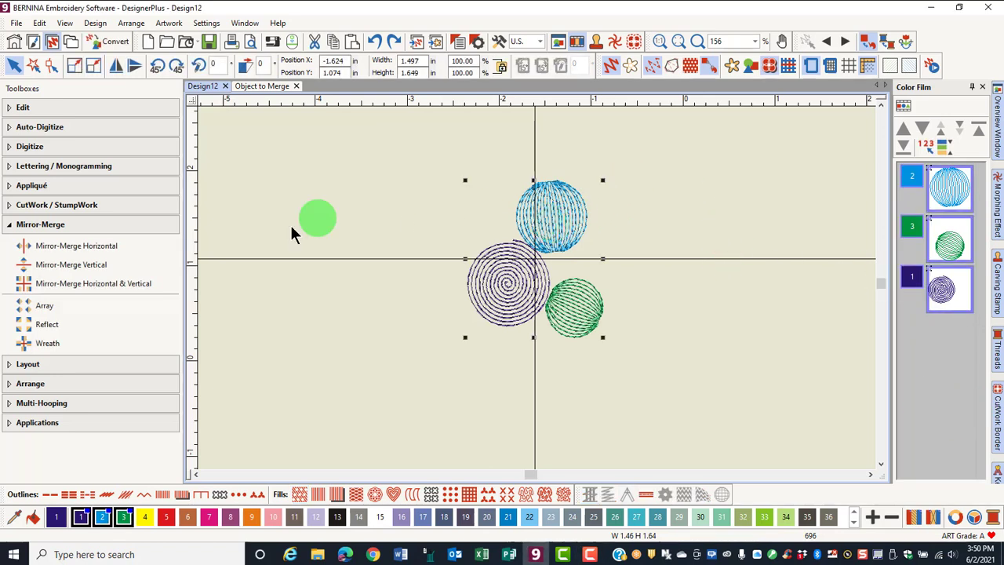
pyautogui.click(57, 345)
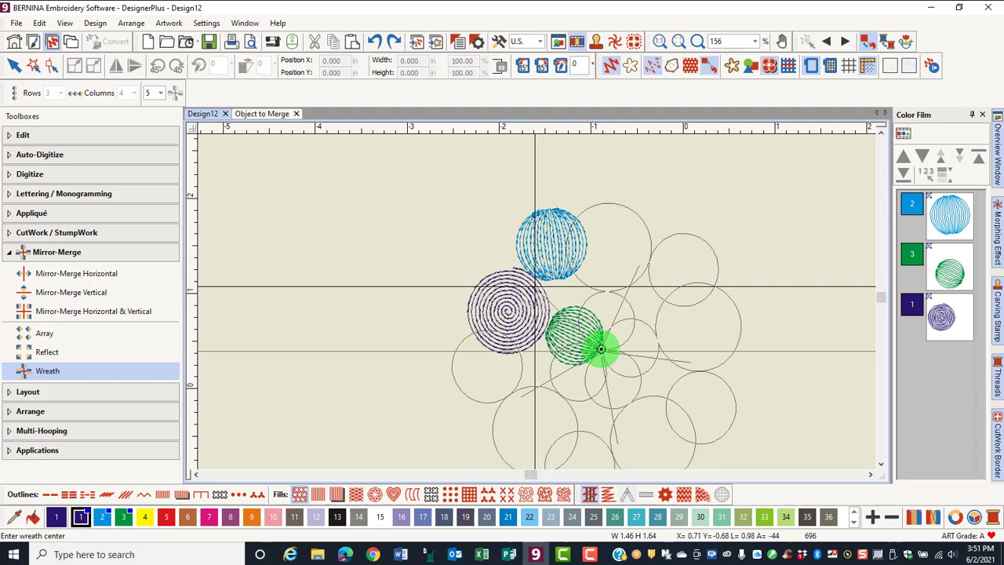
pyautogui.click(600, 350)
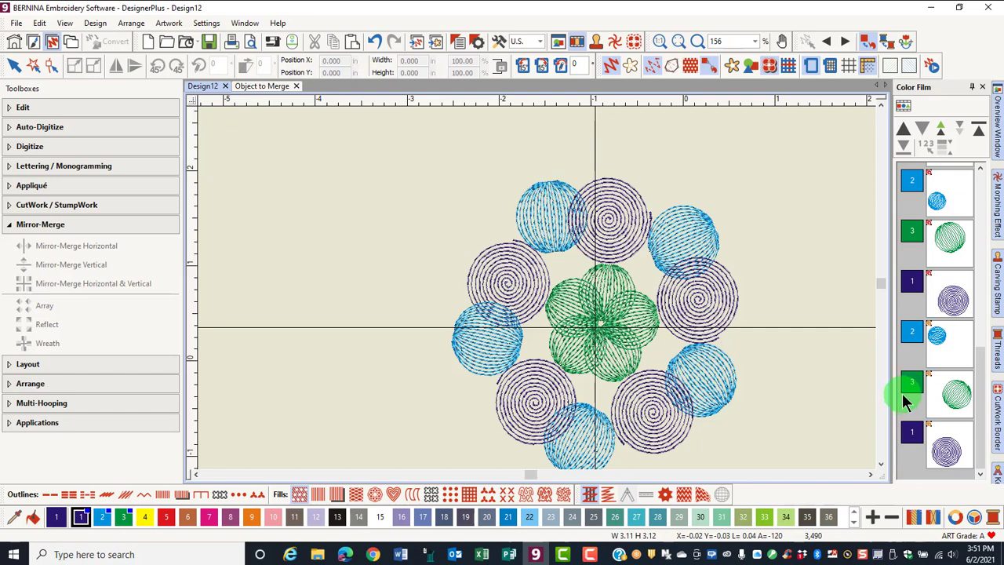
# Undo the wreath, ungroup the three circles, and reselect all three.
pyautogui.click(374, 41)
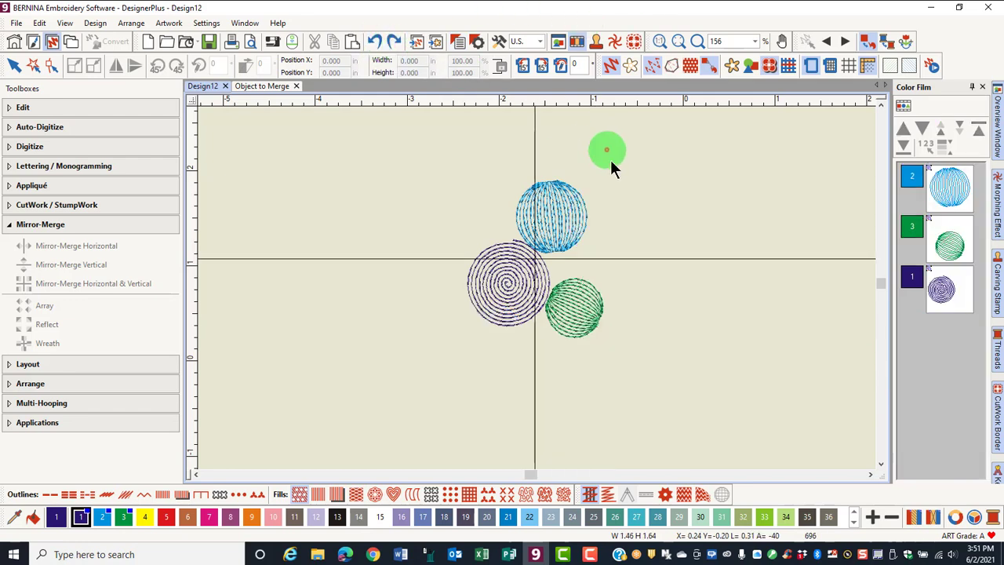
pyautogui.moveTo(456, 164); pyautogui.dragTo(648, 354)
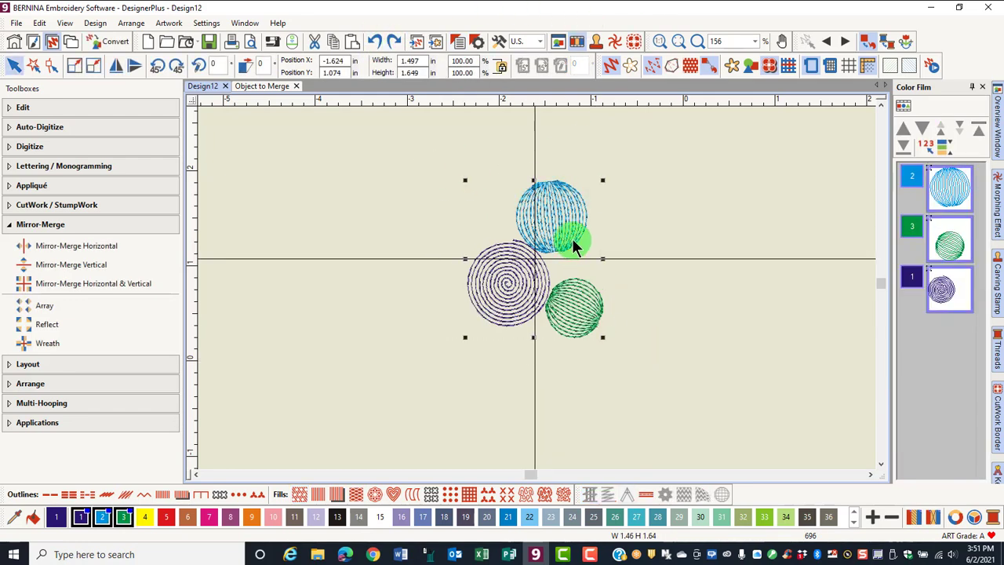
pyautogui.rightClick(570, 240)
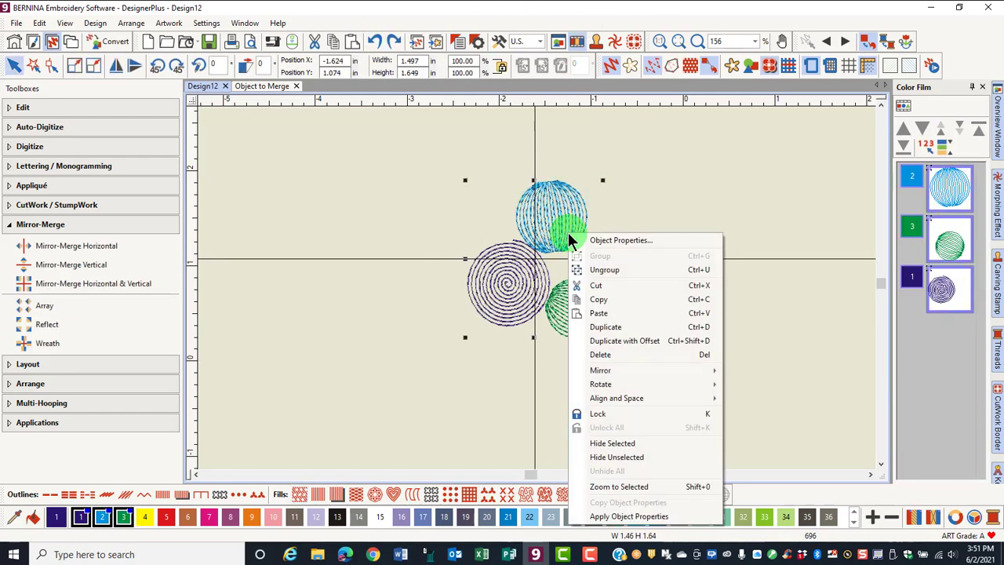
pyautogui.click(606, 270)
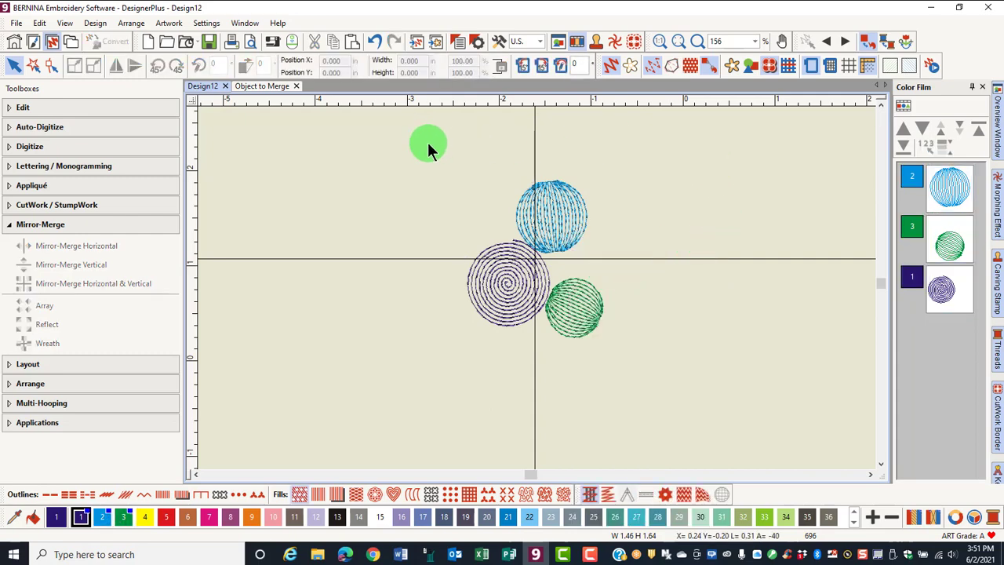
pyautogui.moveTo(431, 145); pyautogui.dragTo(604, 337)
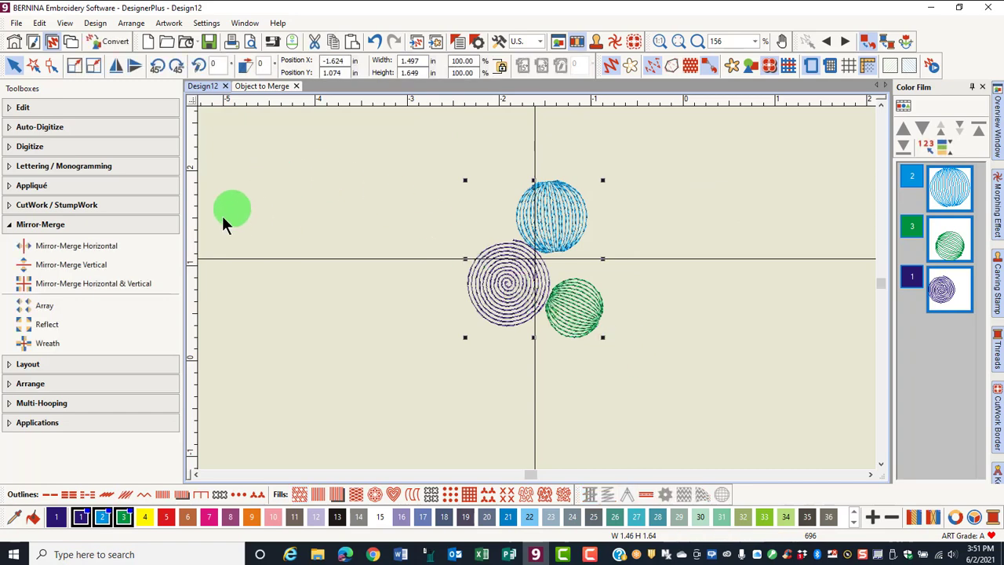
# Make a Wreath centred below the circles with overlaps merged, then select the merged green centre.
pyautogui.click(55, 349)
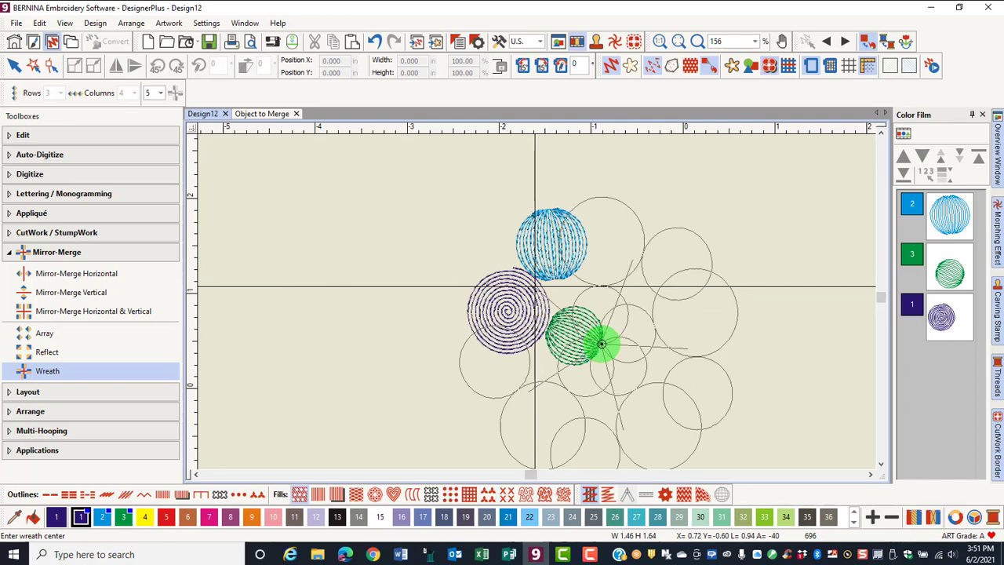
pyautogui.click(601, 343)
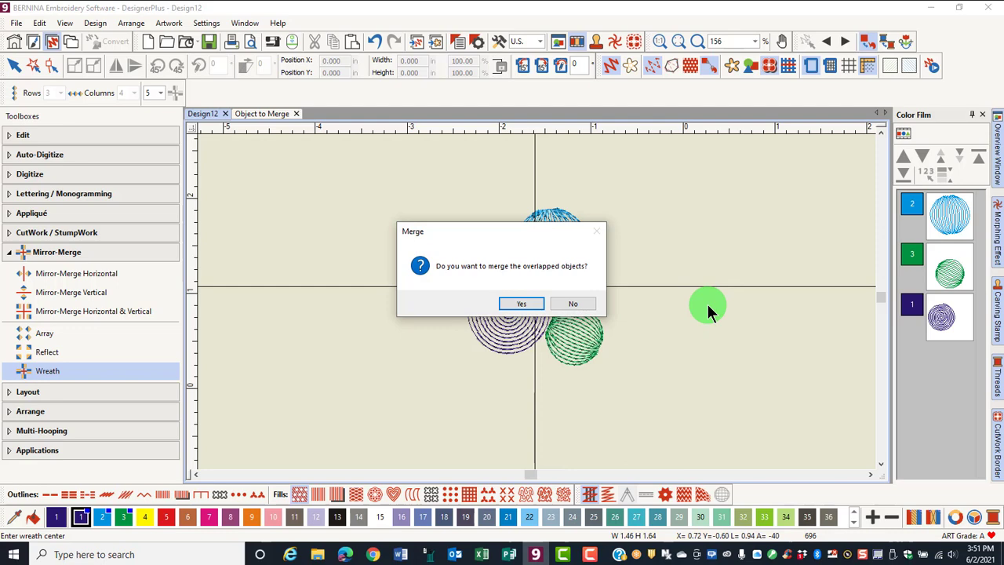
pyautogui.click(533, 304)
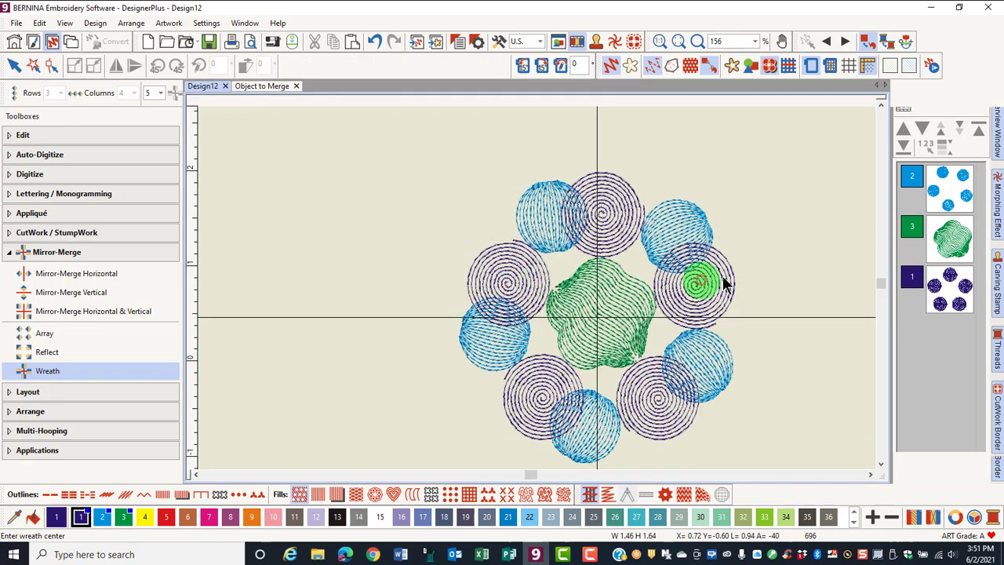
pyautogui.click(596, 322)
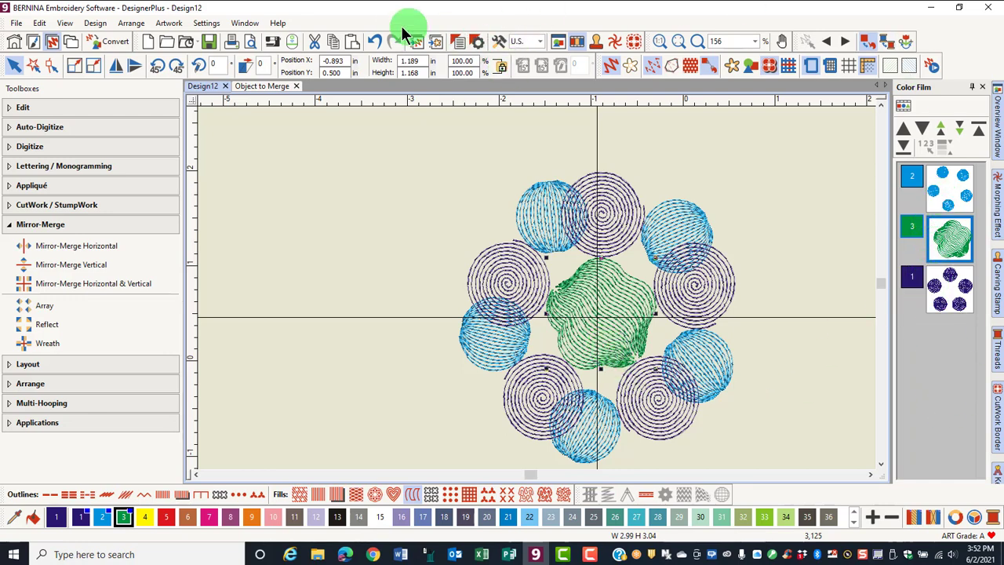
# Undo the merged wreath and rebuild the Wreath from the three circles, choosing No to merging.
pyautogui.click(375, 41)
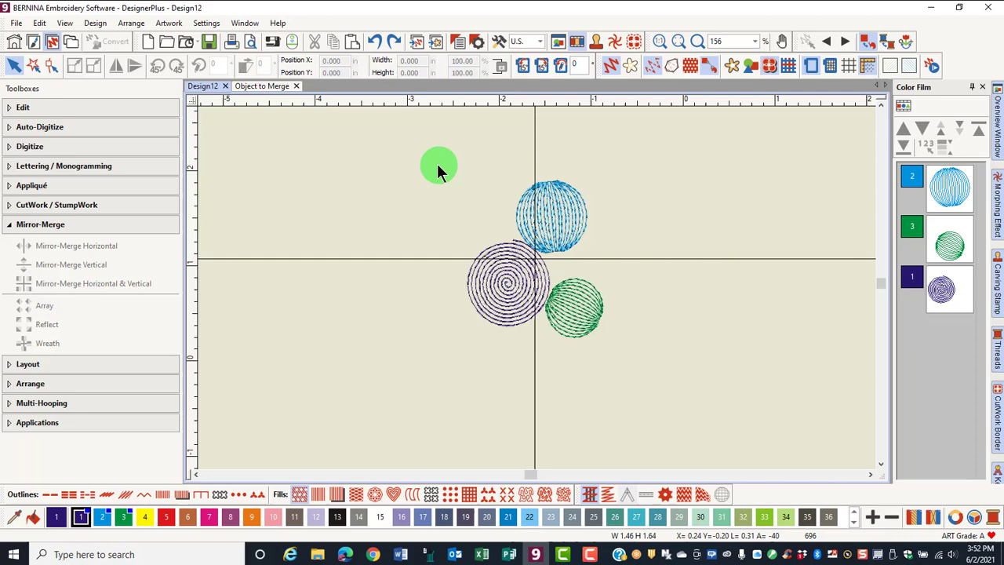
pyautogui.moveTo(436, 163); pyautogui.dragTo(638, 315)
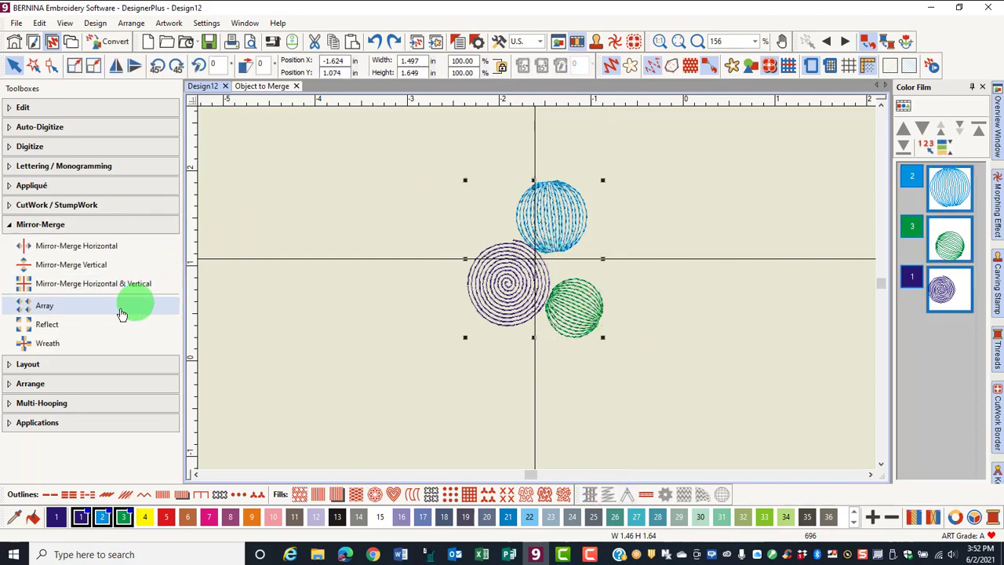
pyautogui.click(60, 344)
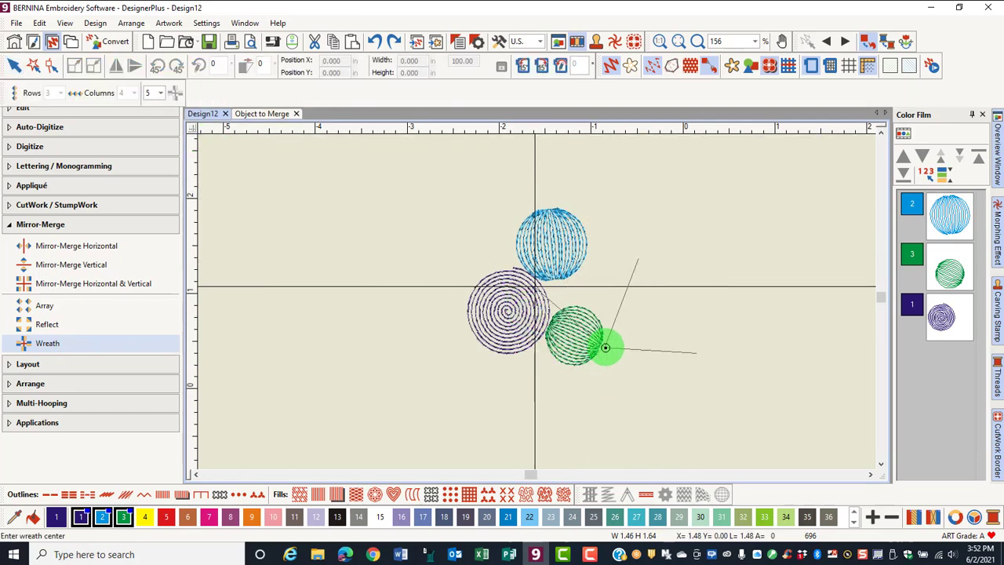
pyautogui.click(604, 348)
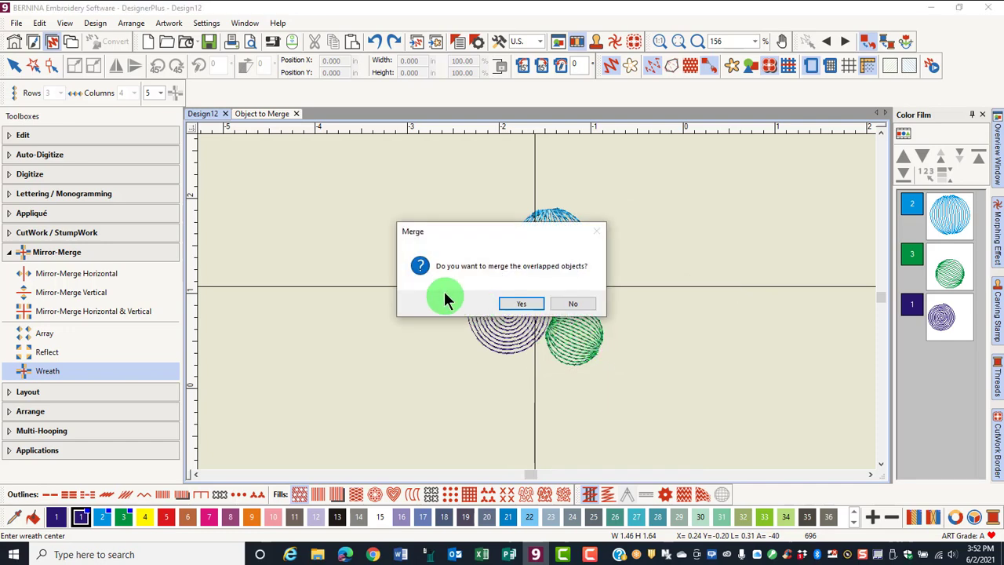
pyautogui.click(573, 303)
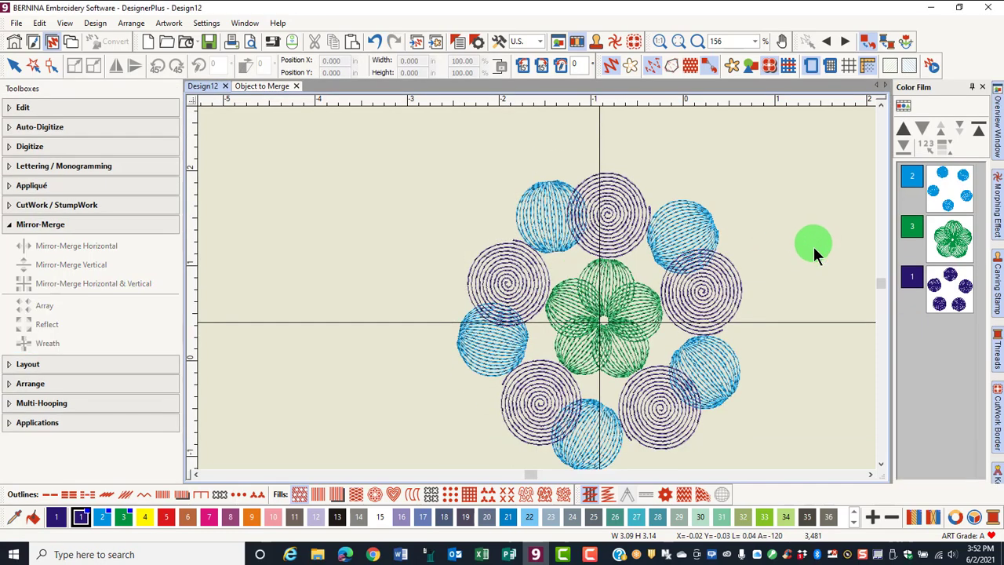
# Drag one green centre circle down-left, then return it near the centre.
pyautogui.click(604, 279)
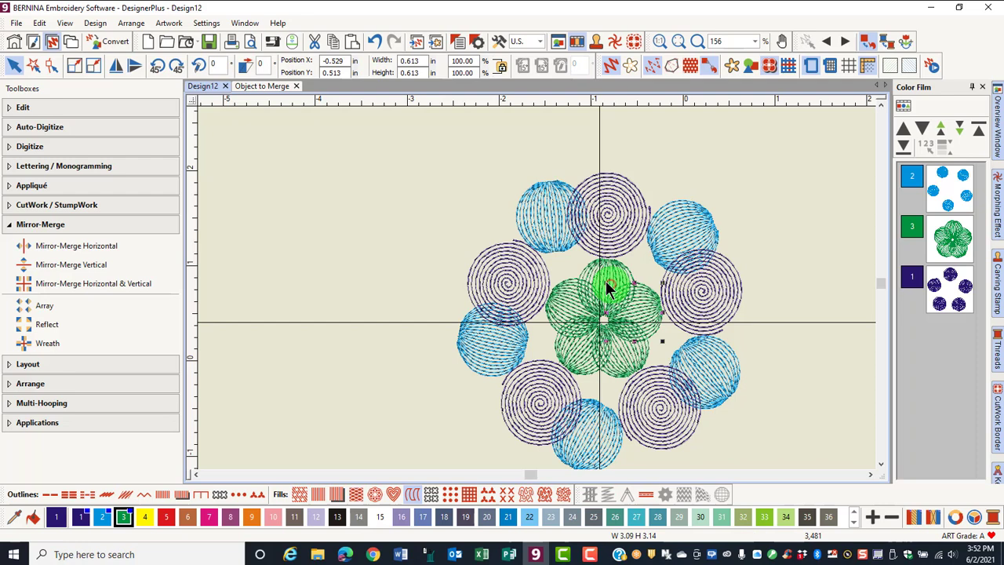
pyautogui.moveTo(605, 277); pyautogui.dragTo(565, 305)
pyautogui.moveTo(575, 349); pyautogui.dragTo(636, 298)
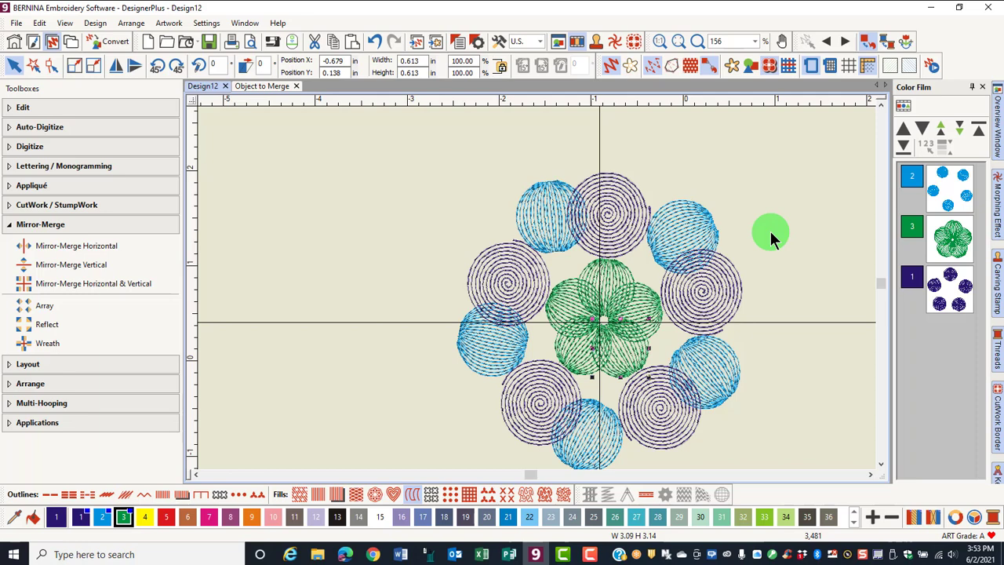
# In Object to Merge, apply Mirror-Merge Horizontal to the half-heart curve with Yes to merging.
pyautogui.click(259, 87)
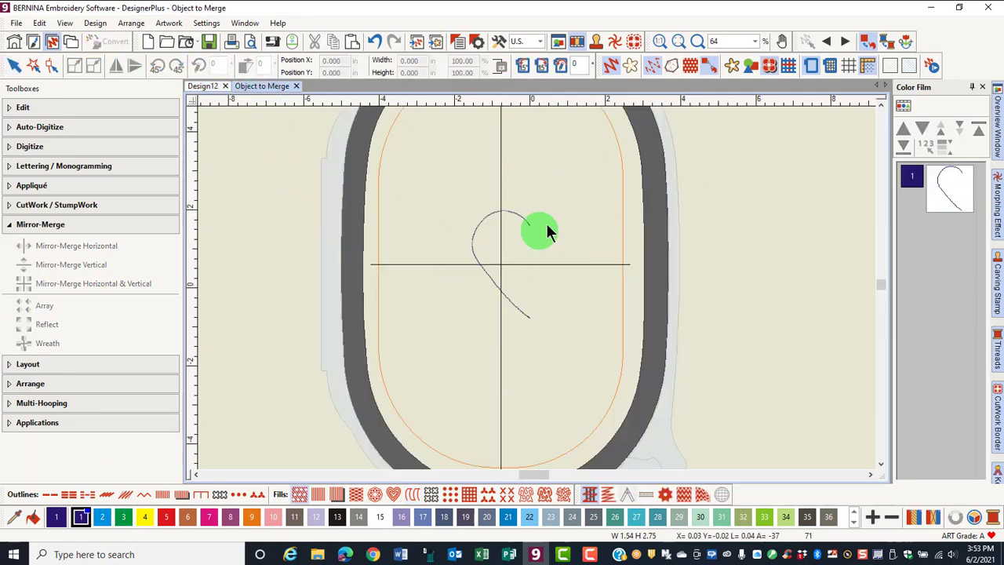
pyautogui.click(545, 223)
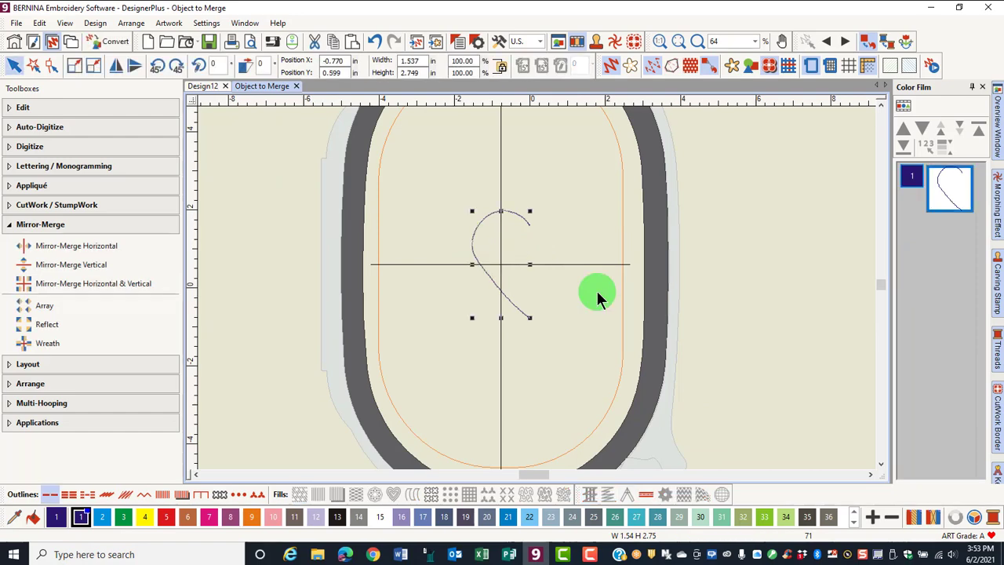
pyautogui.click(108, 247)
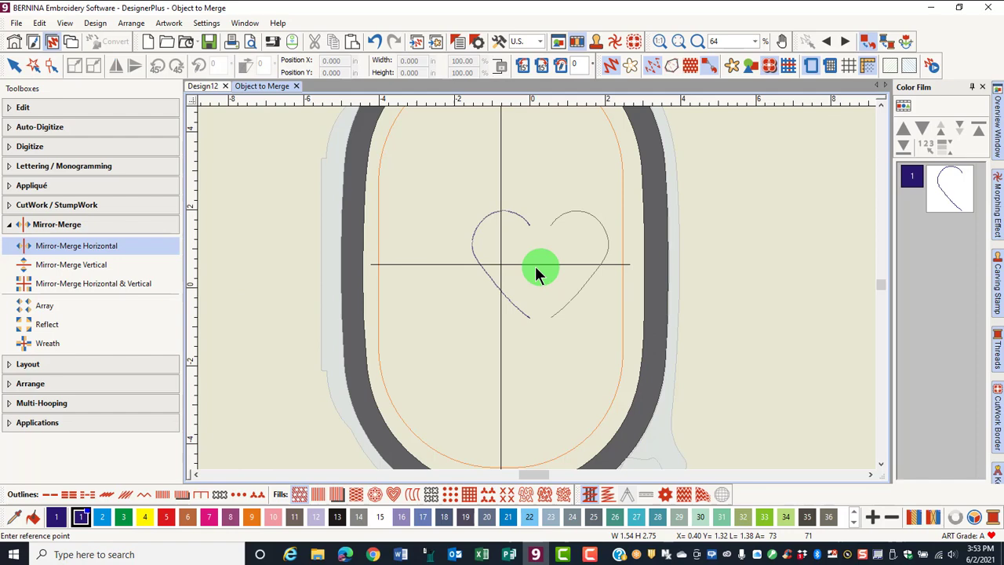
pyautogui.scroll(2, 533, 271)
pyautogui.click(526, 287)
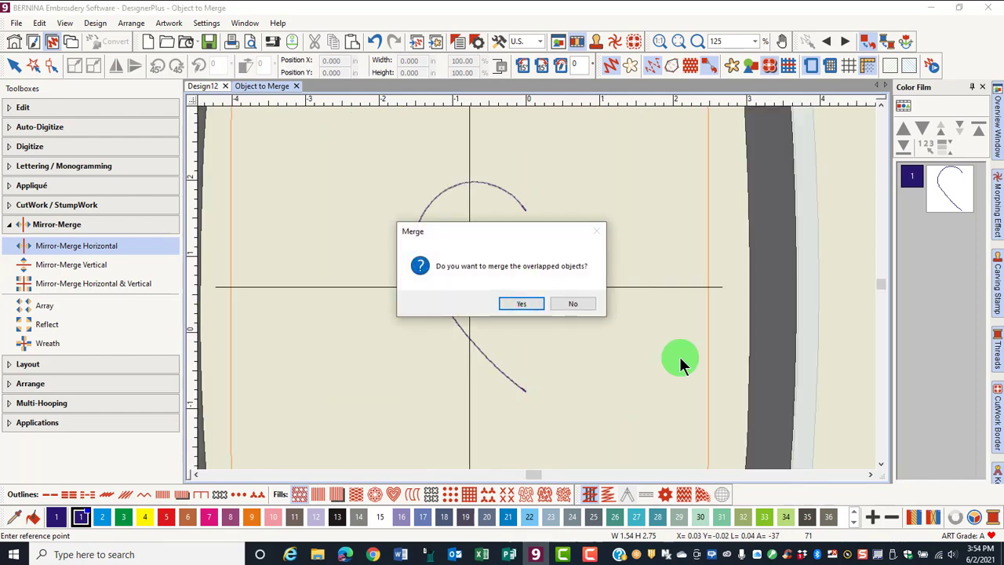
pyautogui.click(522, 306)
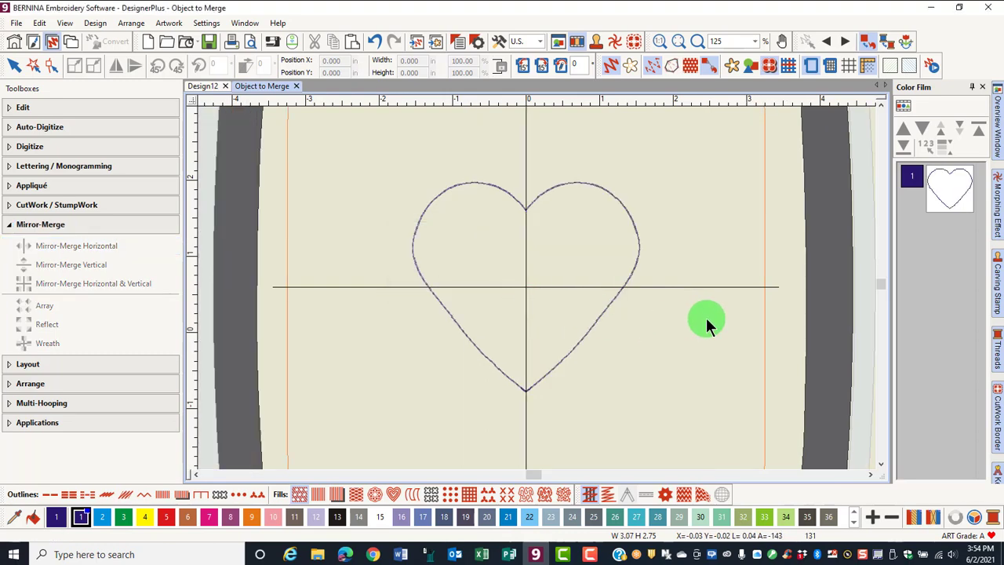
pyautogui.click(610, 309)
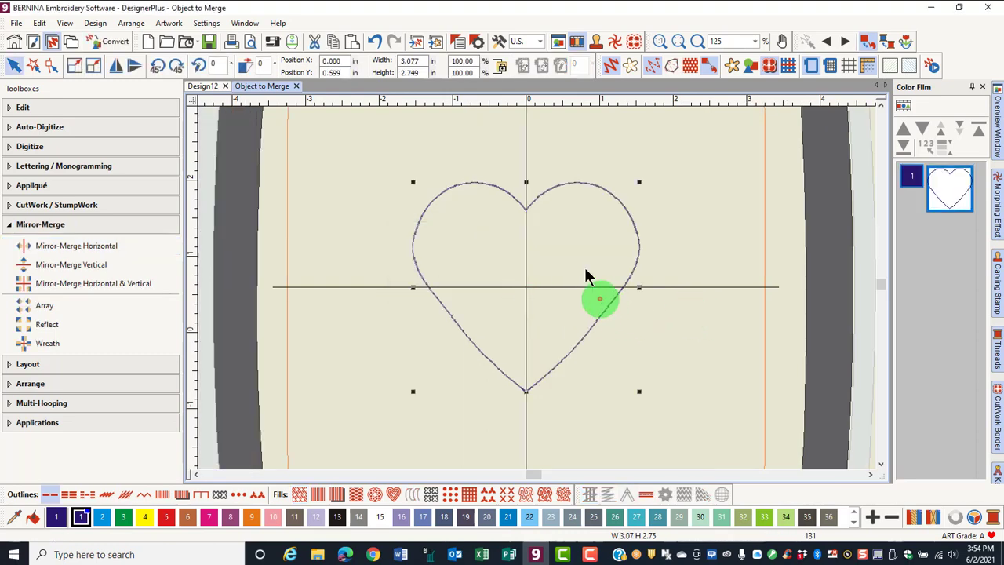
pyautogui.click(163, 495)
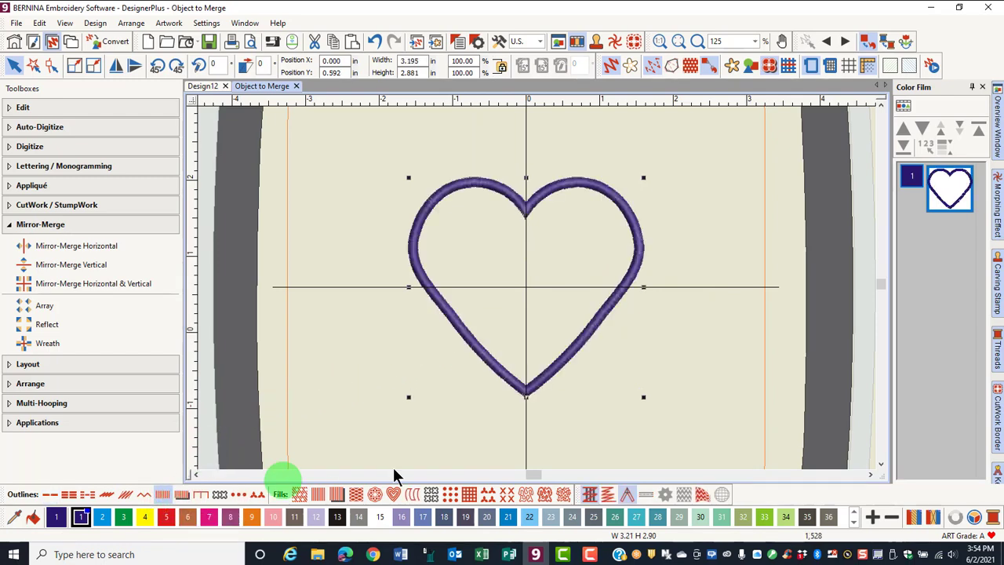
pyautogui.scroll(2, 565, 416)
pyautogui.scroll(2, 535, 285)
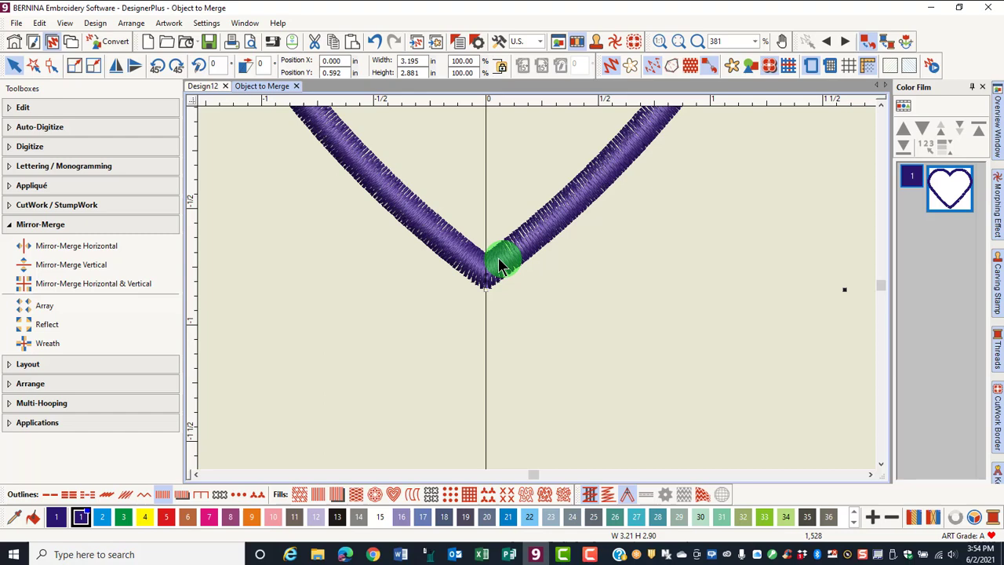
pyautogui.scroll(-2, 541, 223)
pyautogui.scroll(4, 549, 235)
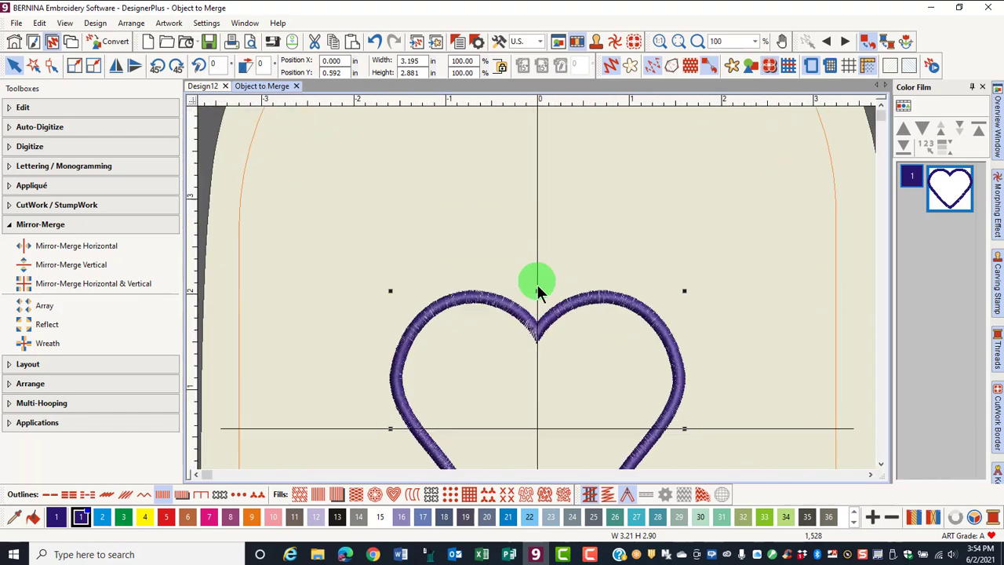
pyautogui.scroll(-4, 549, 401)
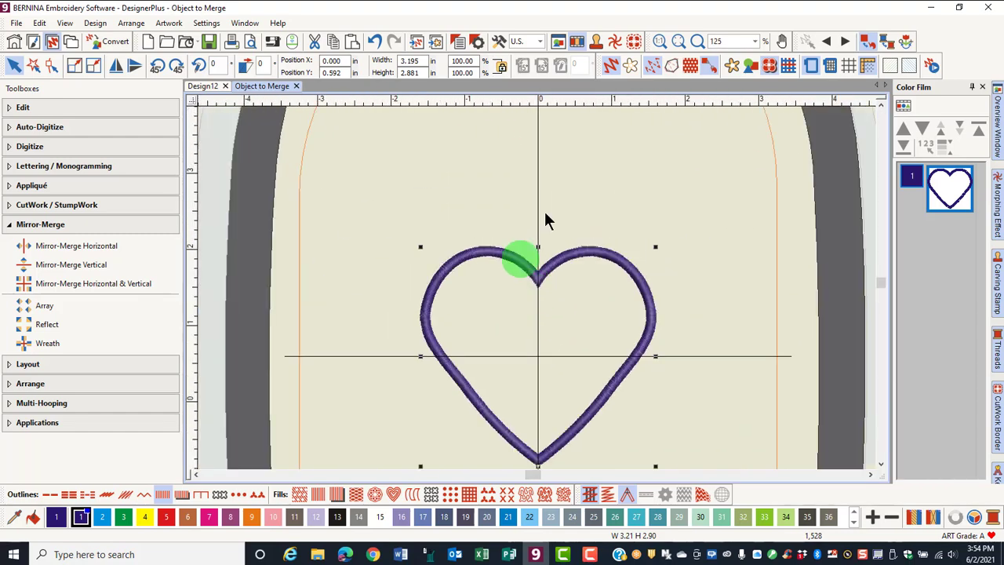
pyautogui.click(374, 42)
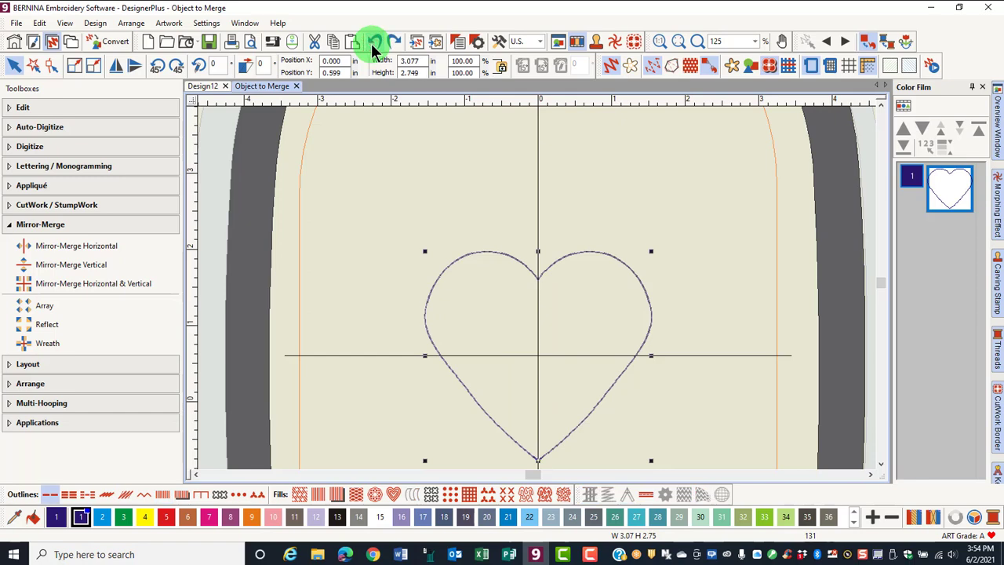
# Undo the merge and reapply Mirror-Merge Horizontal, choosing No, then select the left half.
pyautogui.click(373, 43)
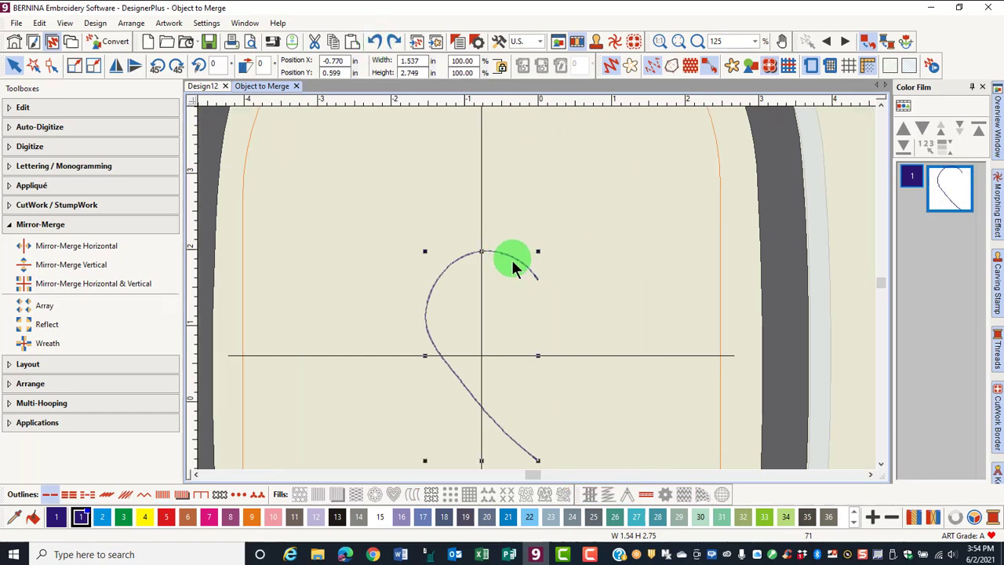
pyautogui.click(92, 247)
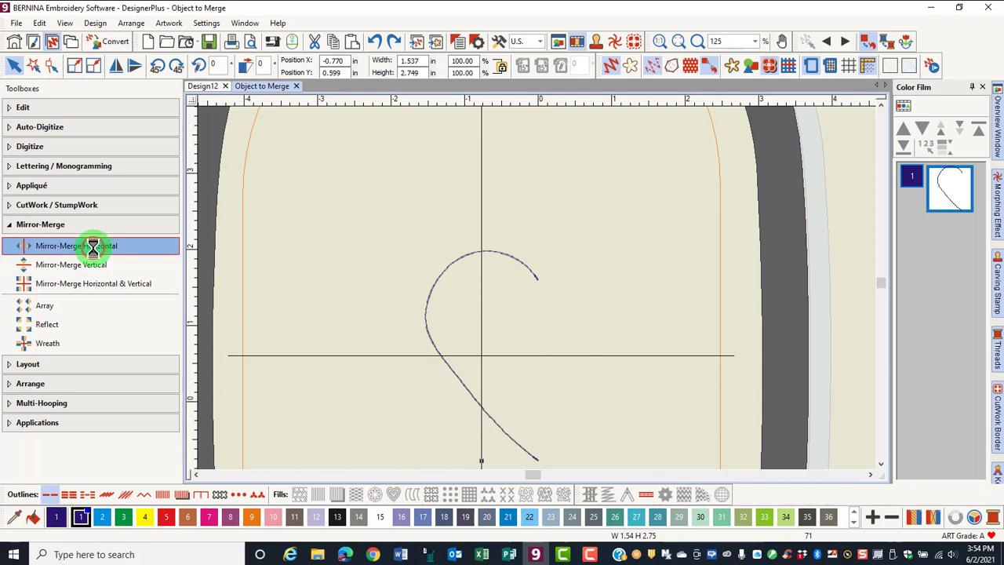
pyautogui.click(536, 302)
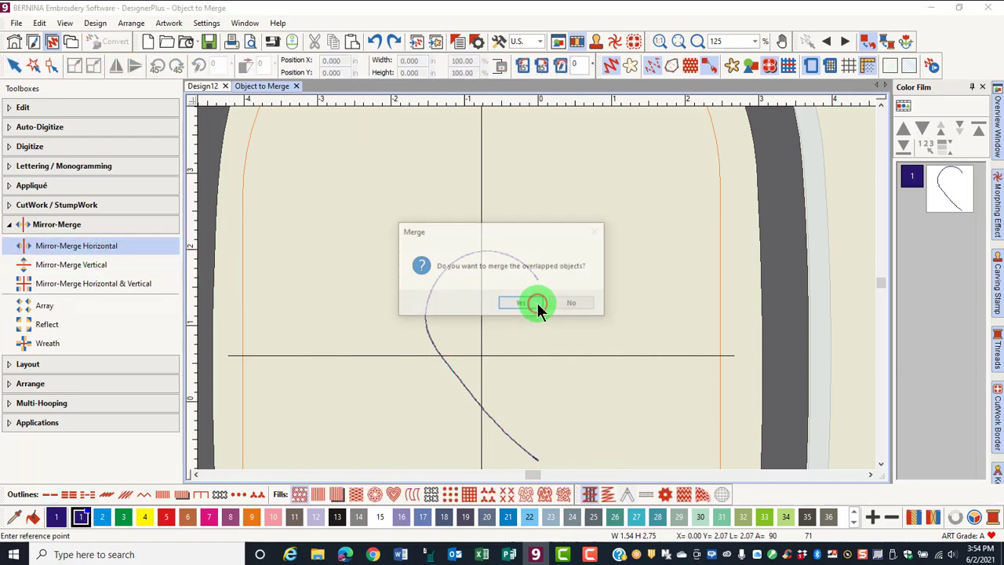
pyautogui.click(572, 304)
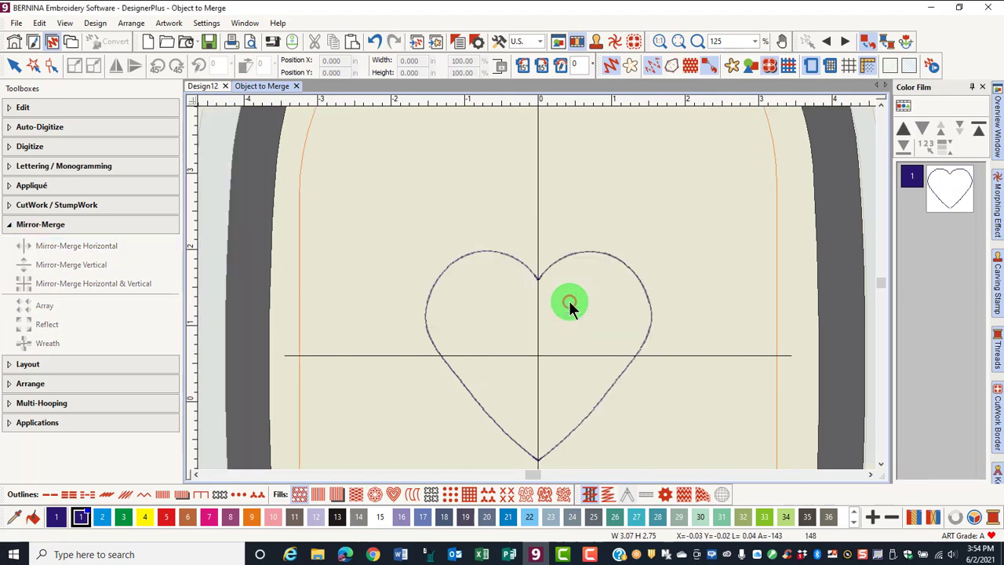
pyautogui.click(647, 332)
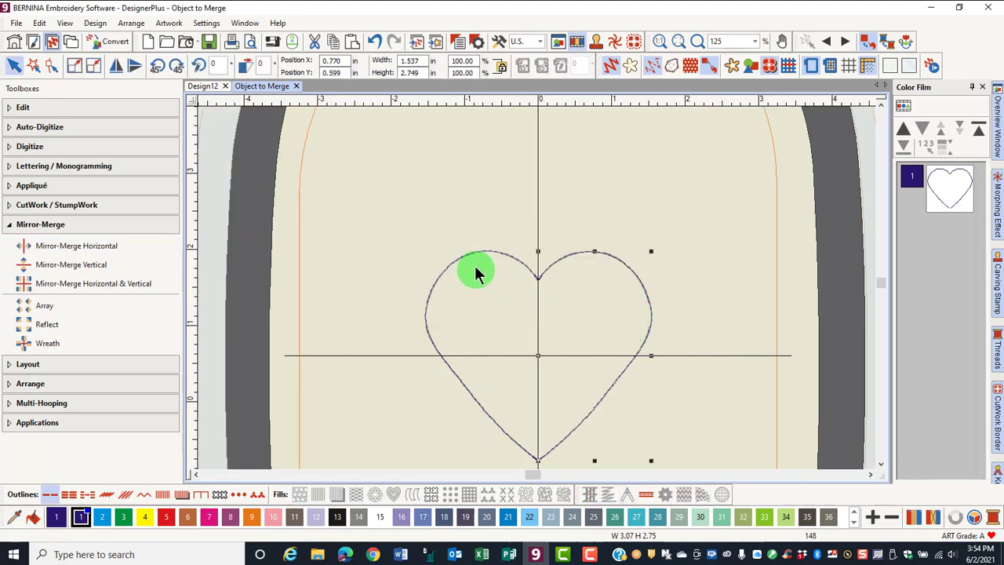
# Select both heart halves and apply Satin Outline to them.
pyautogui.click(628, 366)
pyautogui.hotkey('shift', 'z')
pyautogui.moveTo(347, 123); pyautogui.dragTo(559, 387)
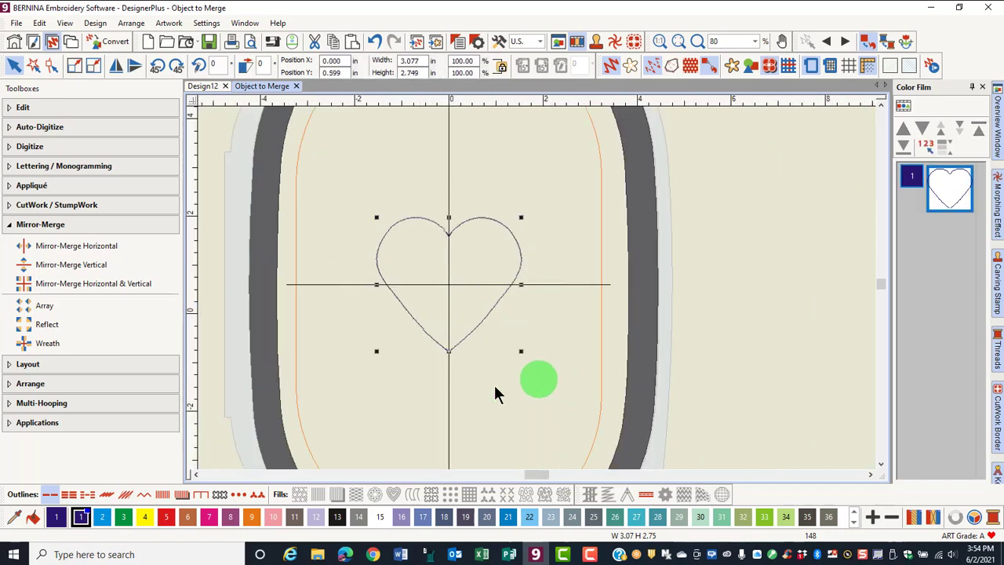
pyautogui.click(165, 499)
# Zoom in on the heart's bottom point and top notch to inspect the overlapping ends.
pyautogui.scroll(4, 537, 287)
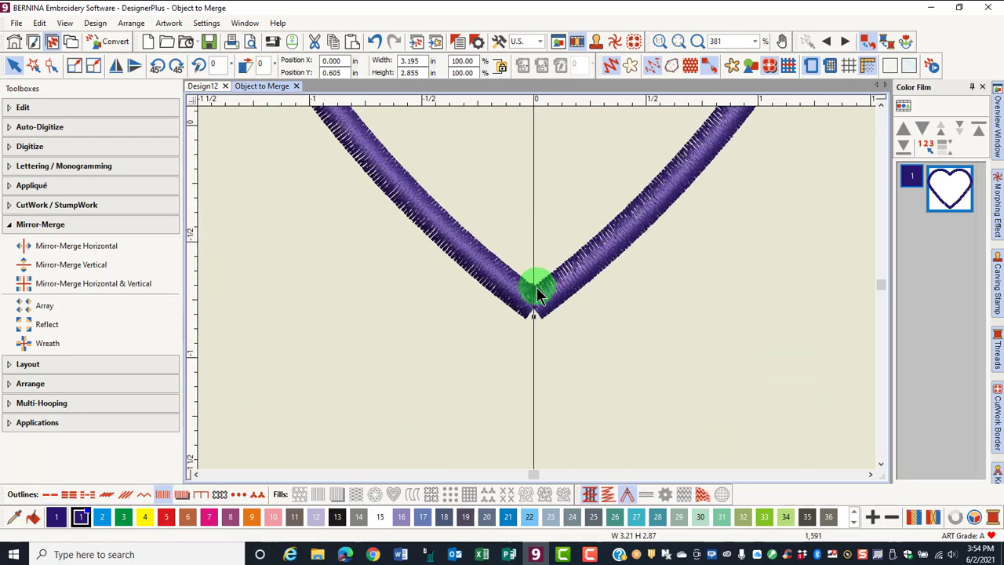
pyautogui.scroll(3, 537, 287)
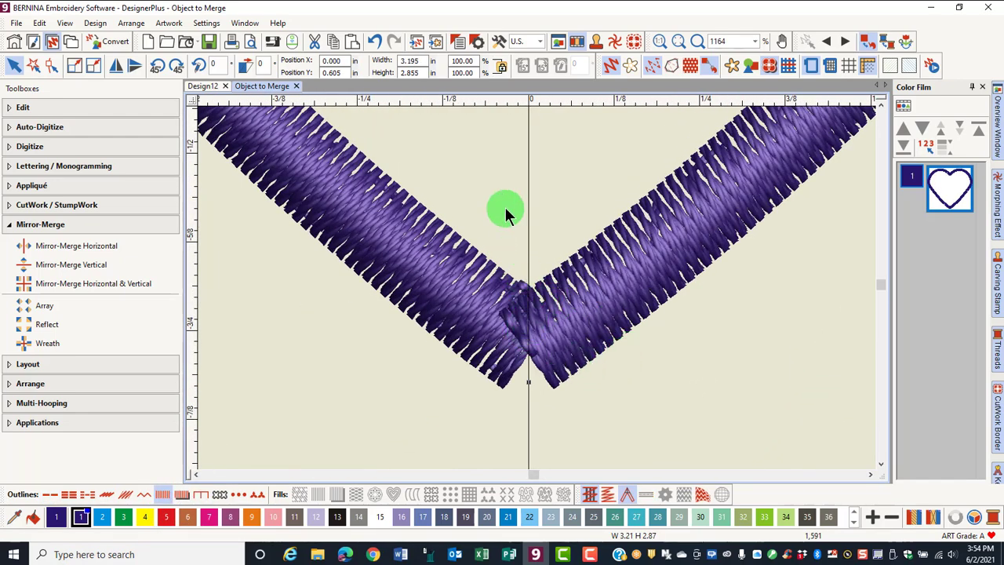
pyautogui.scroll(-4, 538, 275)
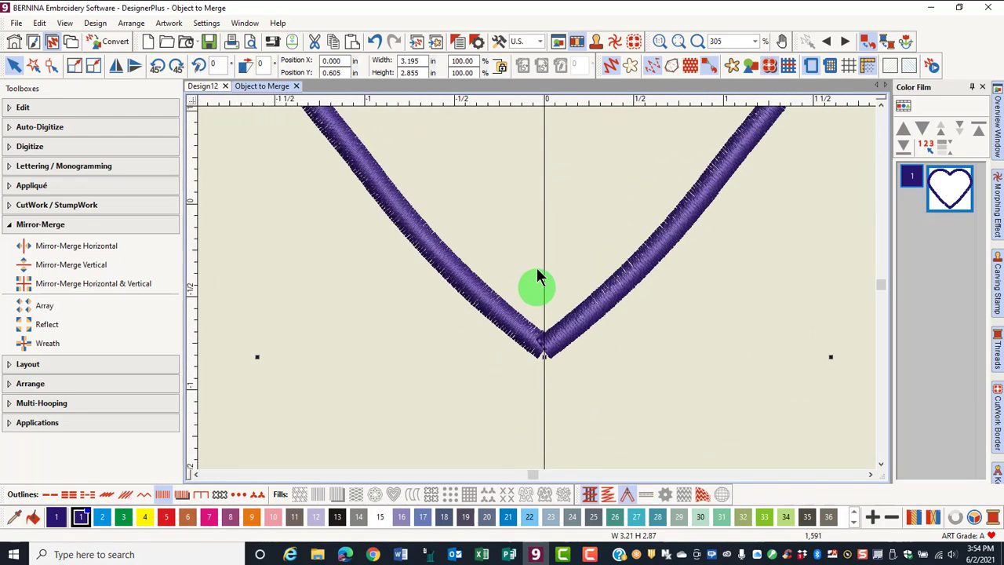
pyautogui.click(880, 279)
pyautogui.scroll(-1, 580, 447)
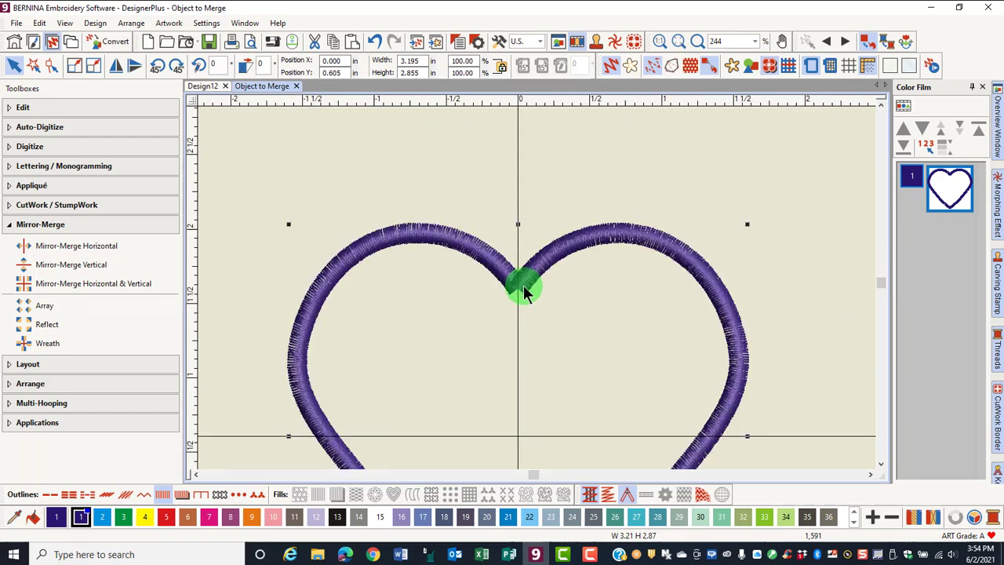